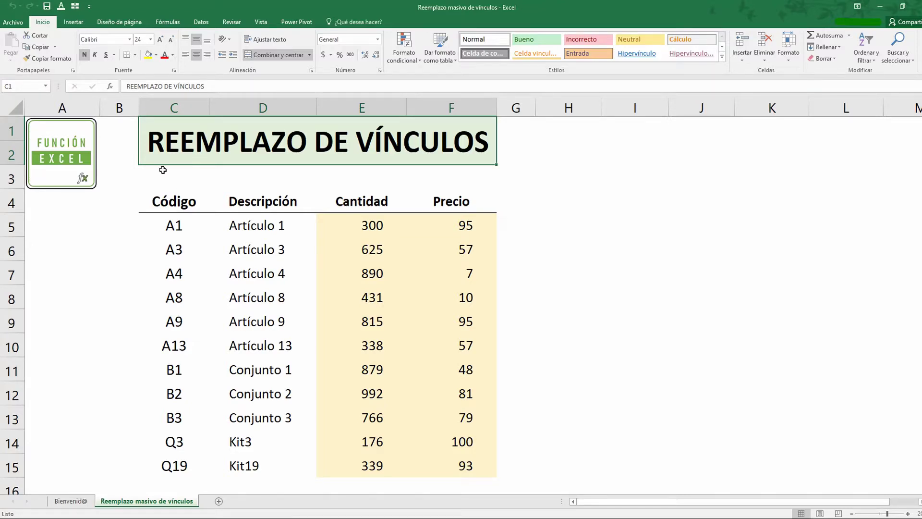
Step: Select the whole lookup table C4:F15 and move to the Cantidad formula in E5
key("ctrl")
key("ctrl")
key("Down")
key("Down")
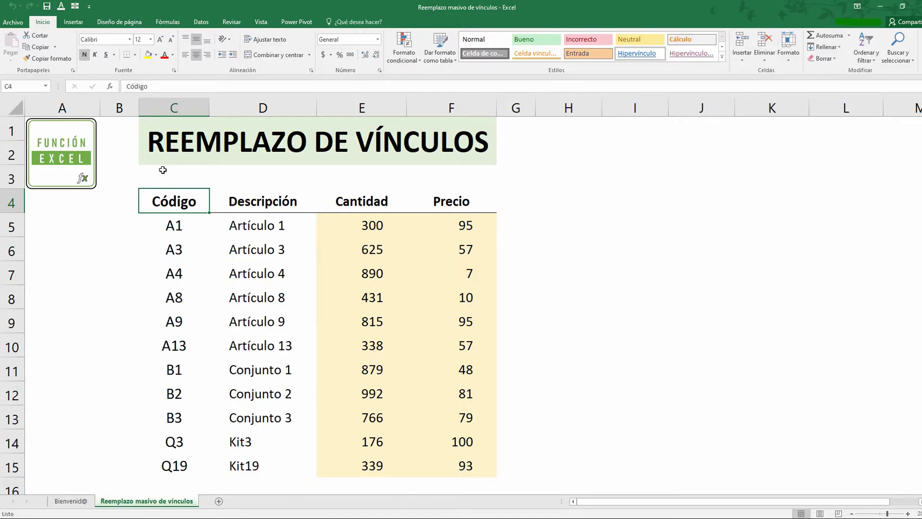
key("ctrl+a")
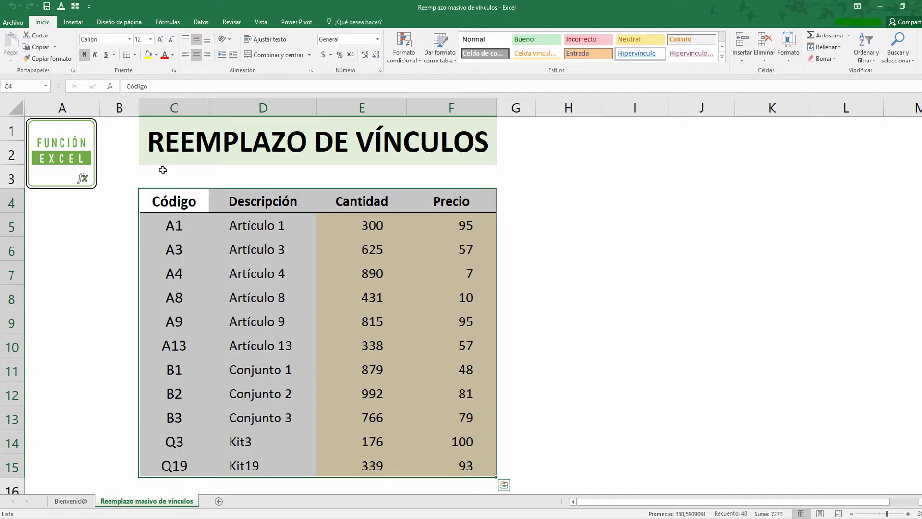
key("Down")
key("Right")
key("Right")
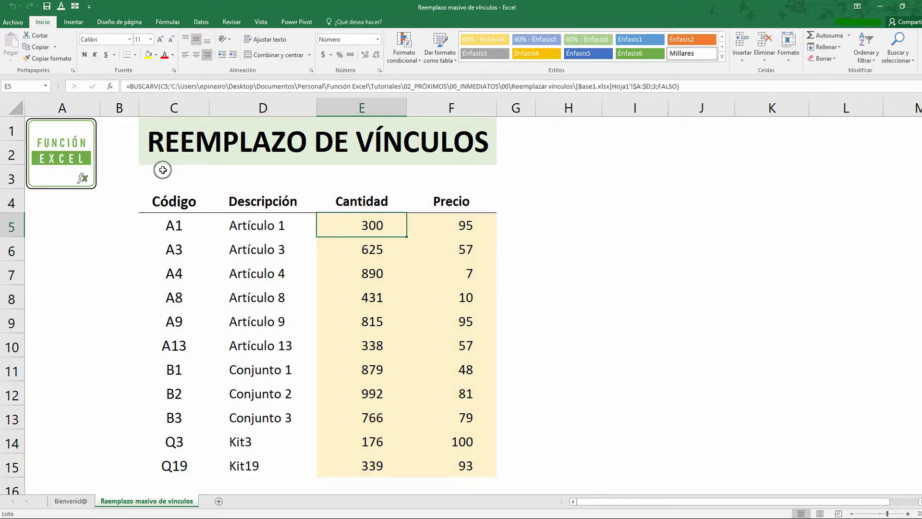
key("Right")
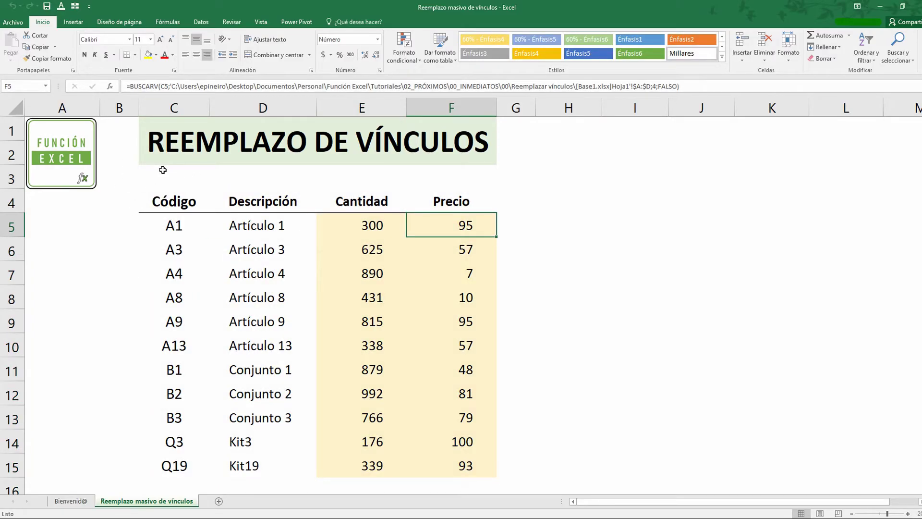
key("Left")
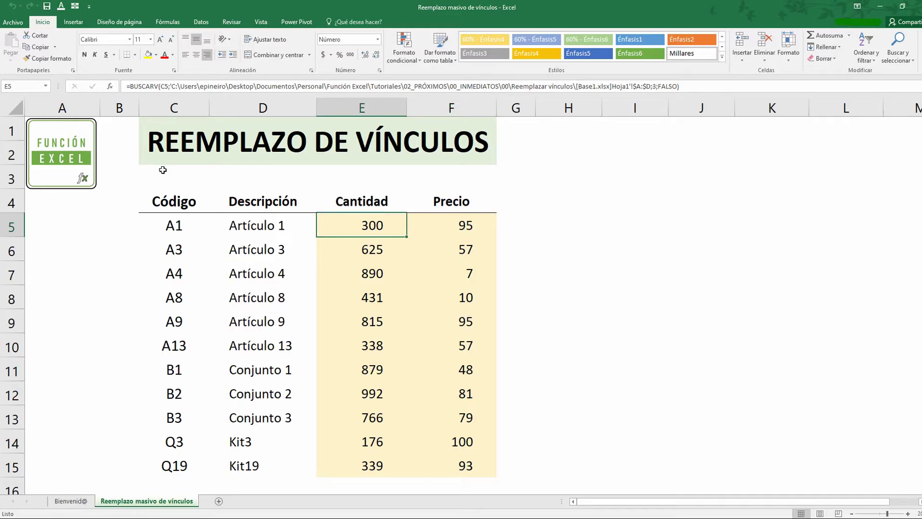
Step: Inspect E5's BUSCARV formula and its Base1 reference, check F5, and open Base1.xlsx
left_click_drag(127, 87, 575, 88)
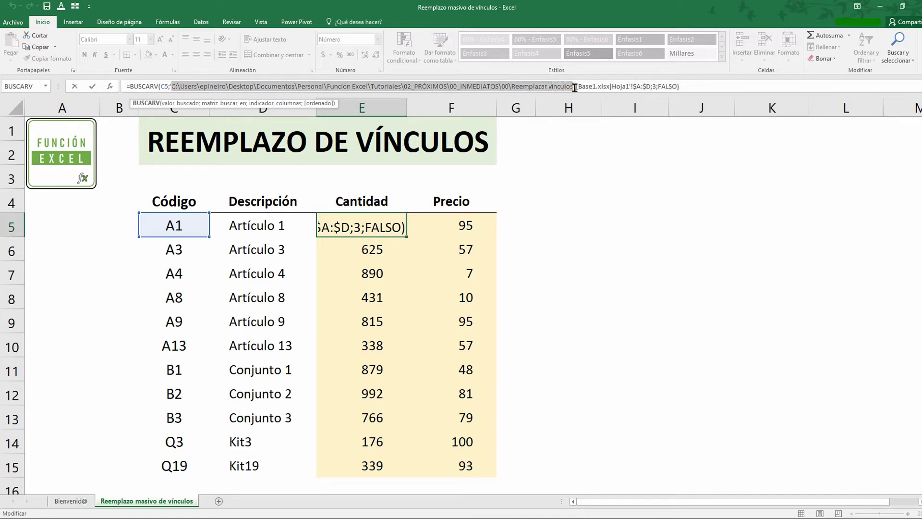
left_click_drag(576, 88, 628, 90)
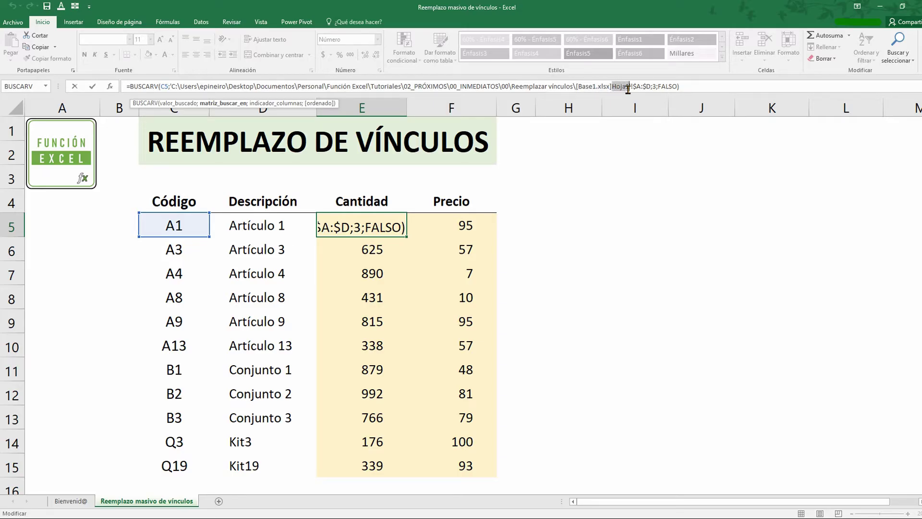
key("ctrl+Return")
left_click(458, 222)
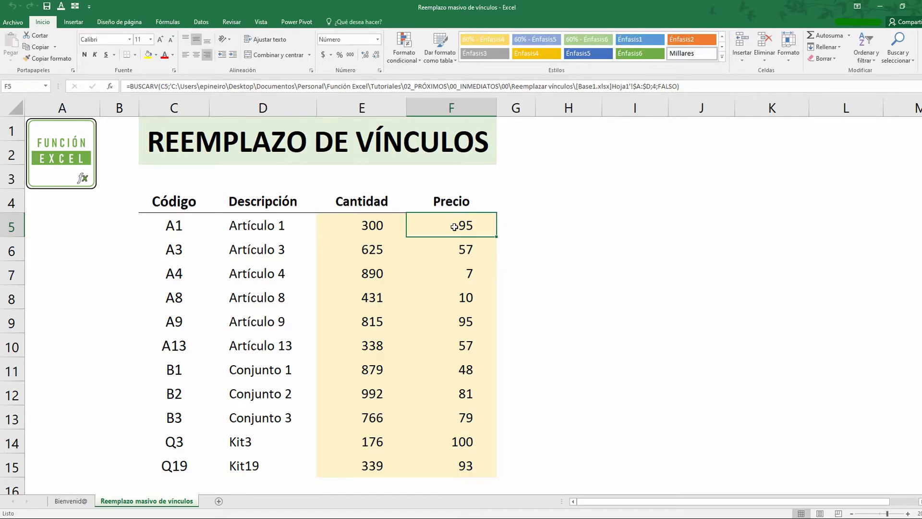
double_click(457, 222)
left_click(390, 220)
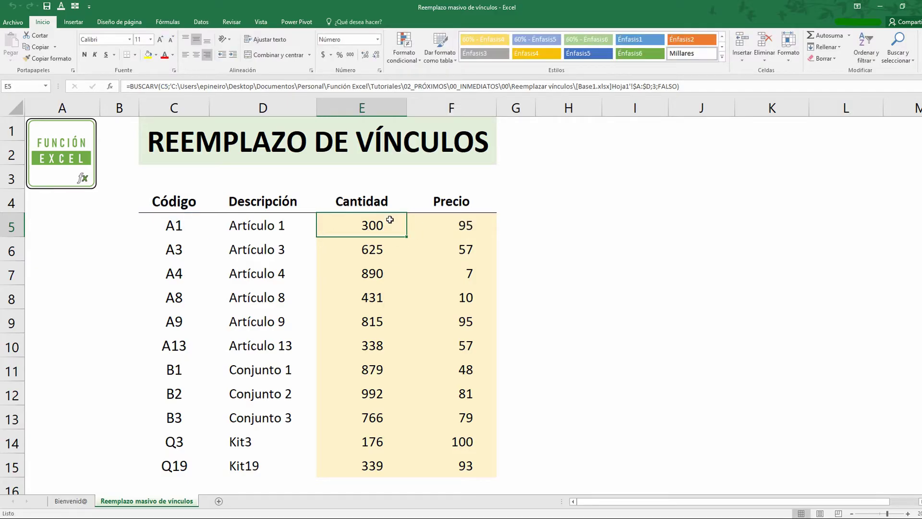
key("Down")
key("Down")
key("Down")
key("Down")
key("Down")
key("Down")
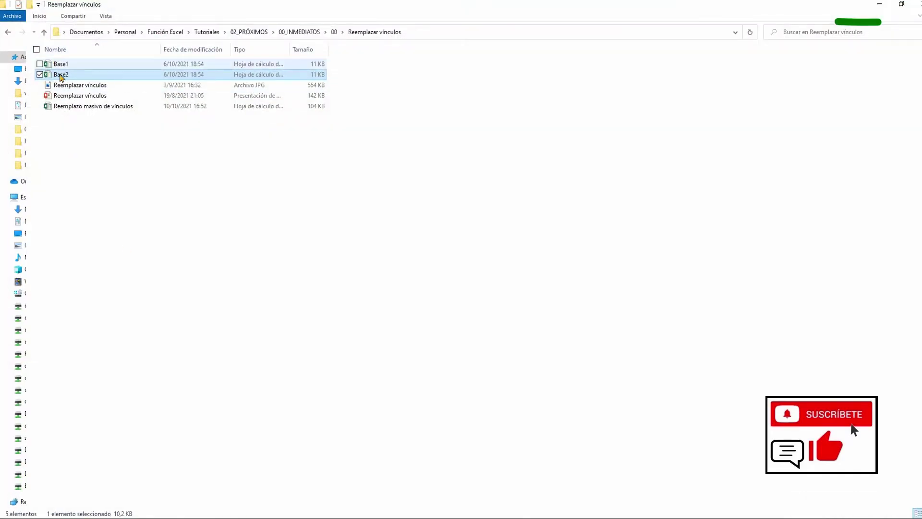
double_click(61, 64)
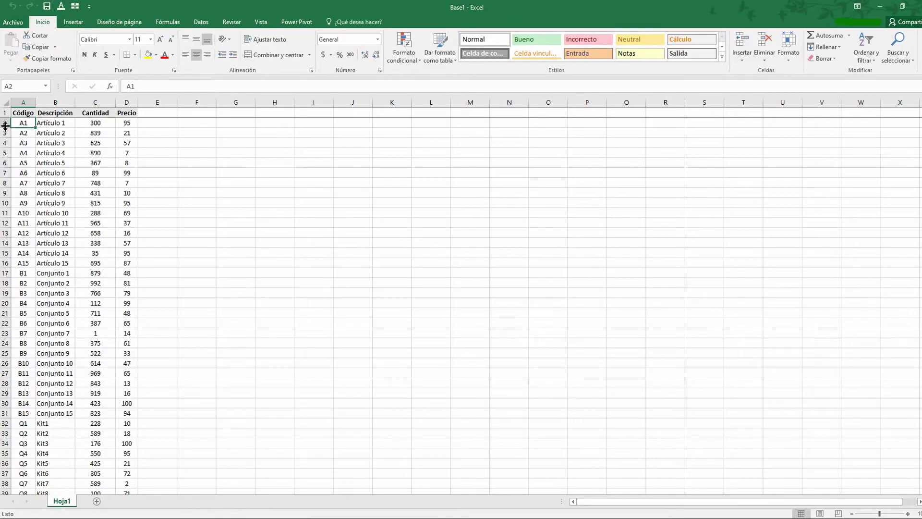
Step: Compare Base1's Artículo 1 row with the E5 and F5 formulas in the lookup workbook
left_click(4, 123)
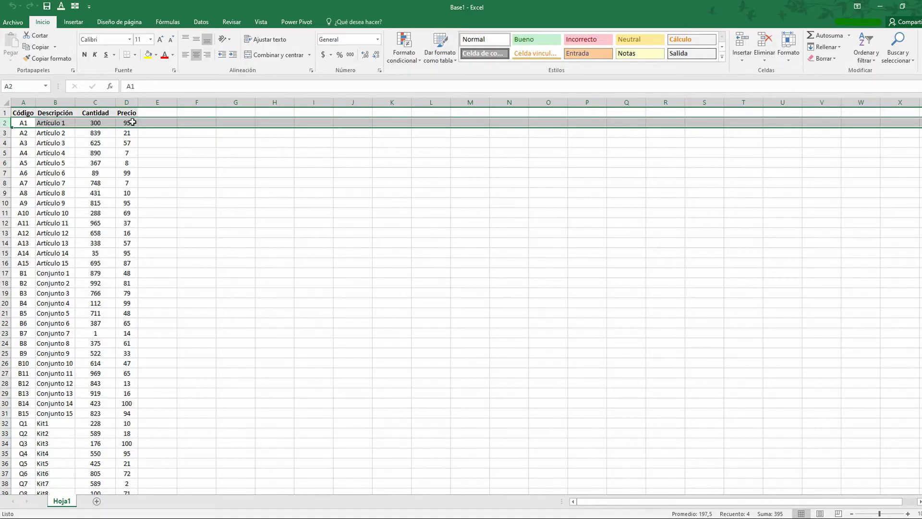
key("alt+Tab")
left_click(390, 226)
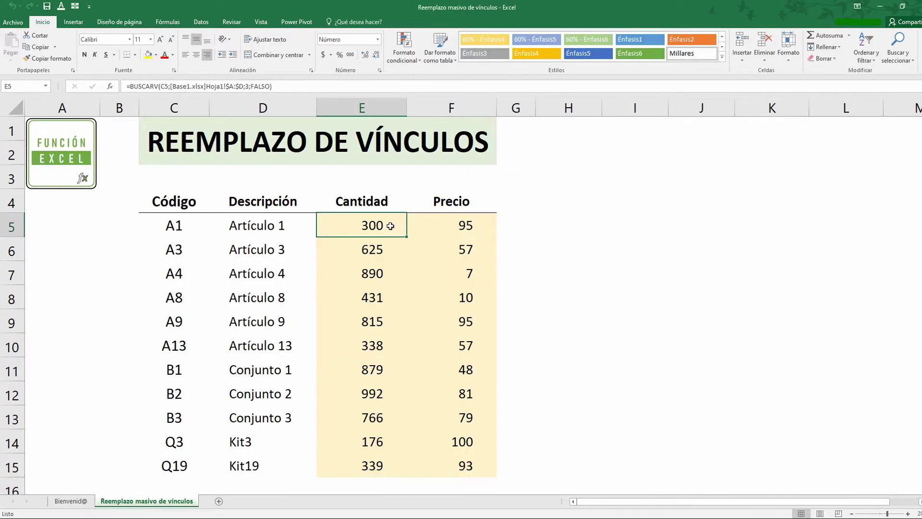
left_click(440, 228)
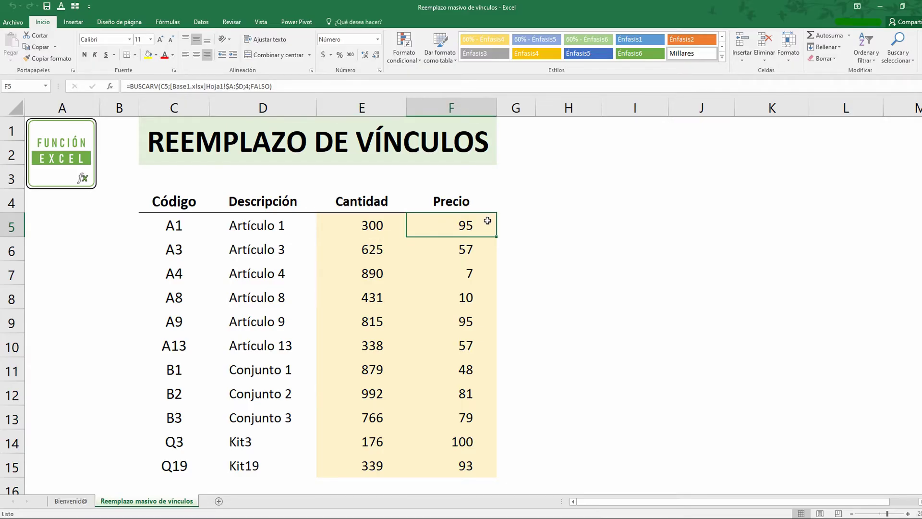
key("alt+Tab")
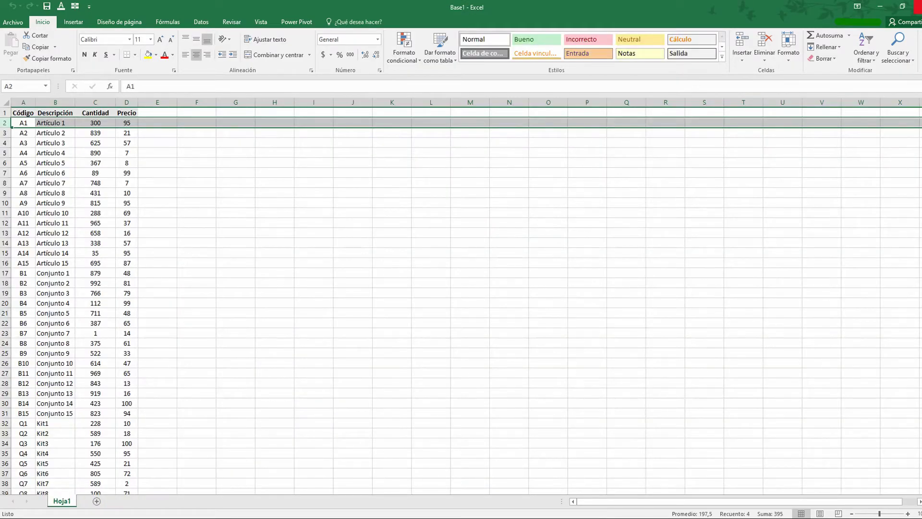
left_click(104, 154)
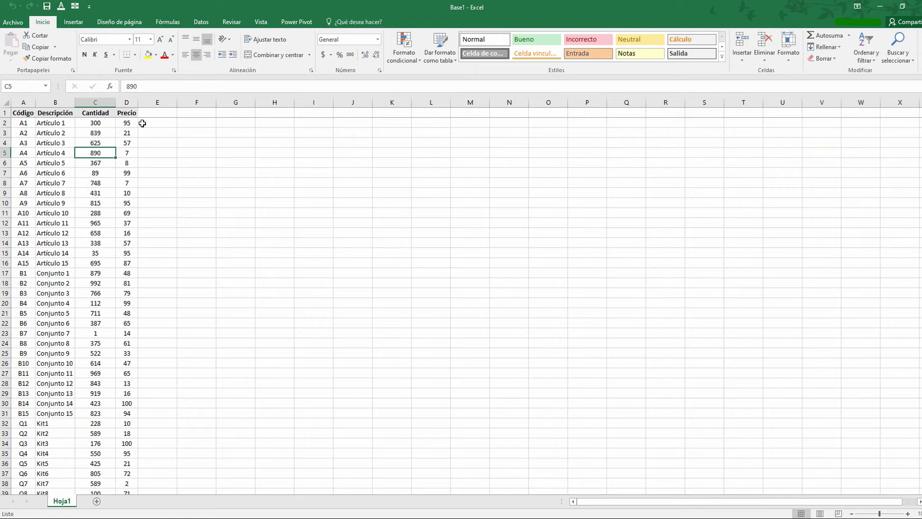
left_click(147, 124)
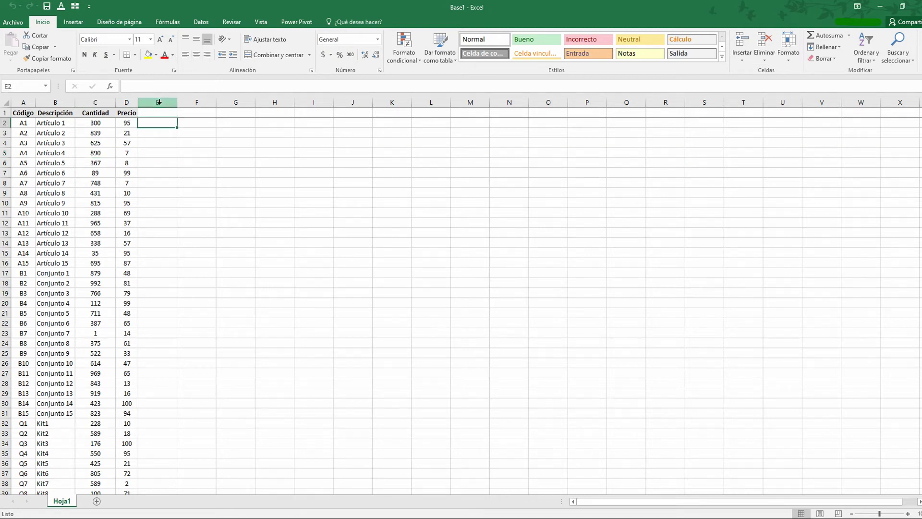
Step: Select Base1's Cantidad and Precio columns and Artículo 1 values, then select Base2 in File Explorer
left_click(95, 102)
left_click(126, 102, "ctrl")
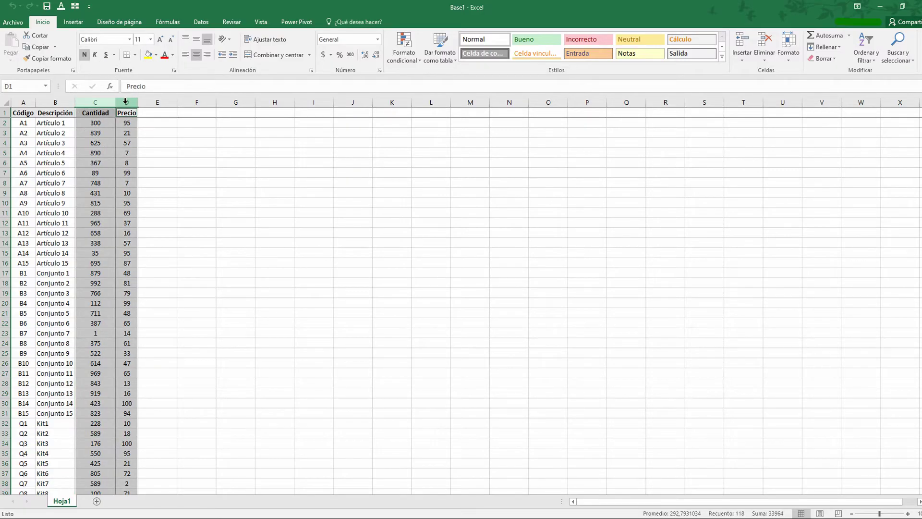
left_click(160, 122)
left_click_drag(99, 124, 121, 127)
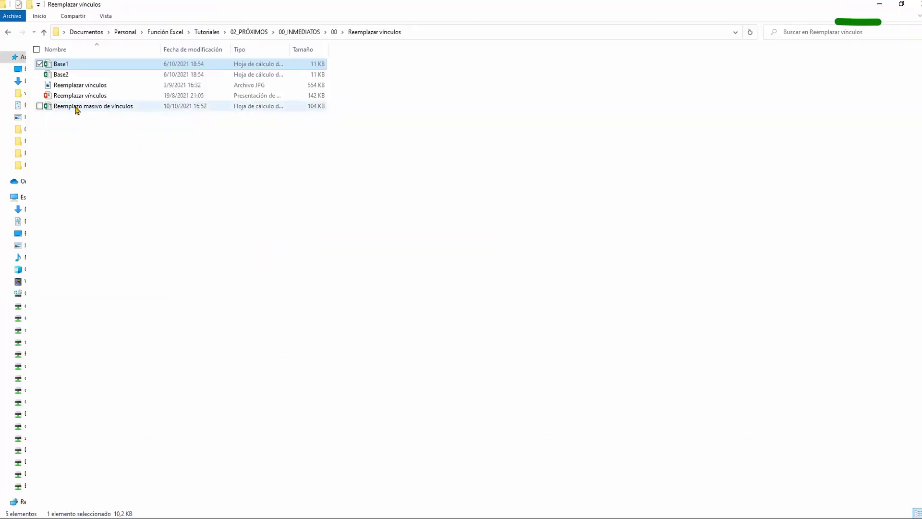
left_click(62, 75)
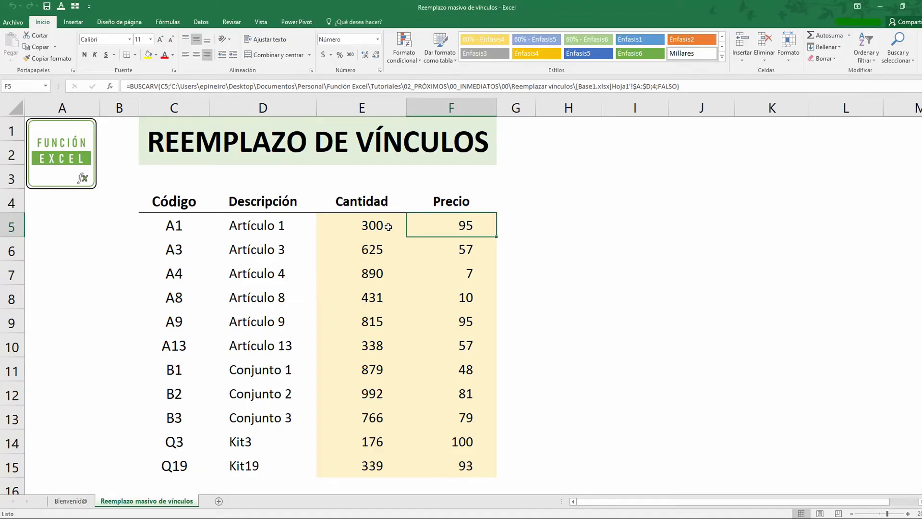
Step: Select the Cantidad and Precio values E5:F15 and inspect the E5 BUSCARV formula
left_click(388, 227)
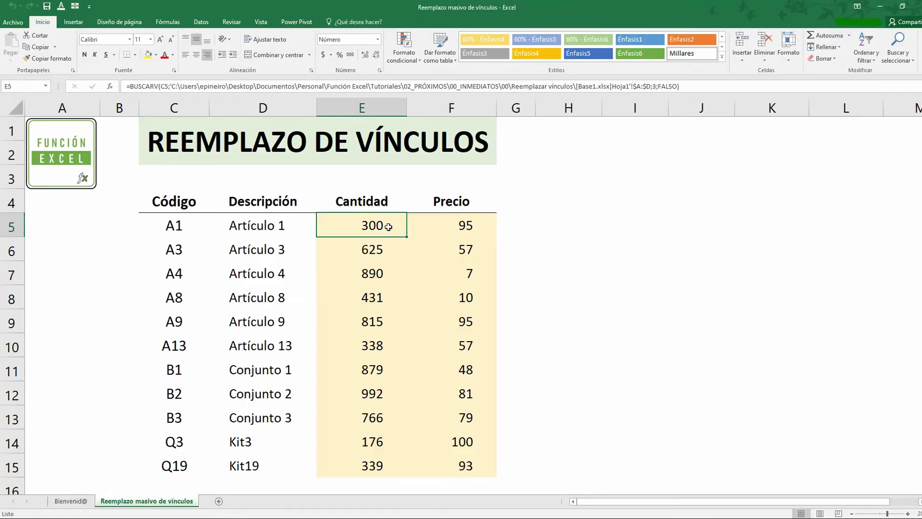
left_click_drag(388, 226, 451, 462)
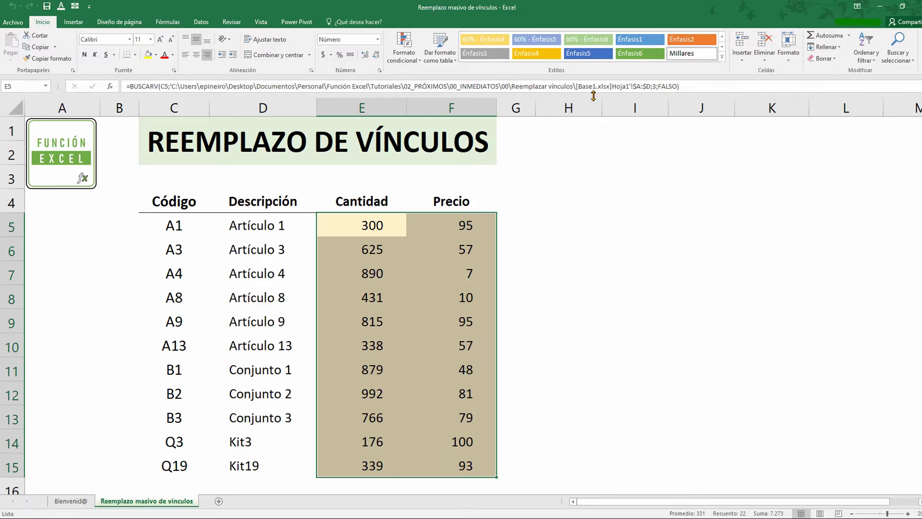
left_click(391, 231)
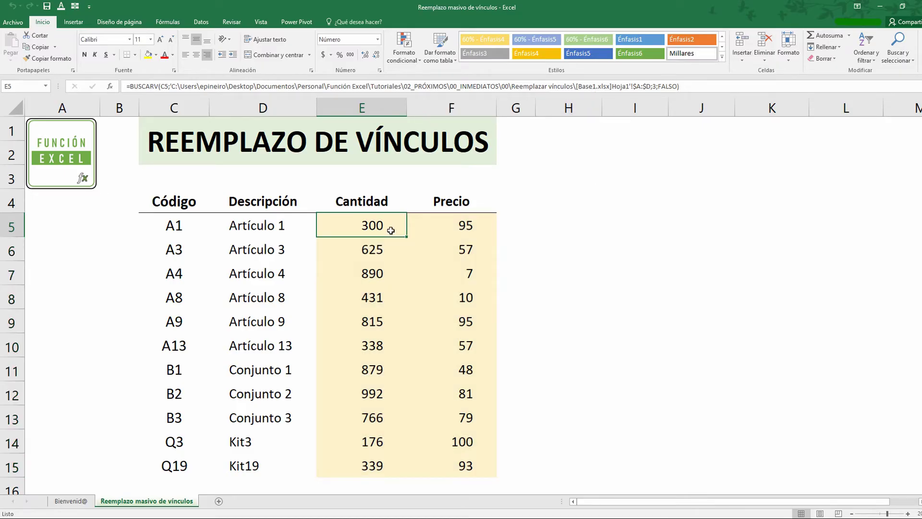
double_click(390, 231)
key("Return")
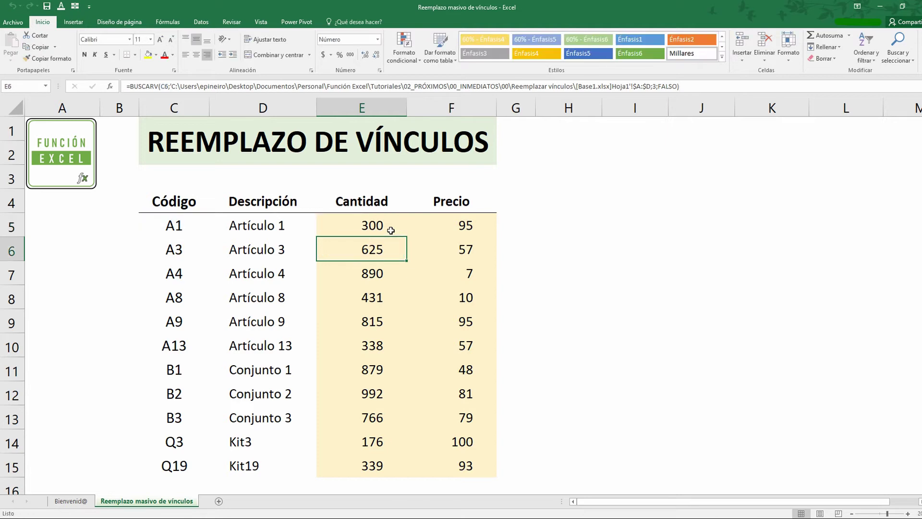
Step: Review the lookup formulas in E6, E15, F15 and F5 that reference Base1.xlsx
left_click(595, 87)
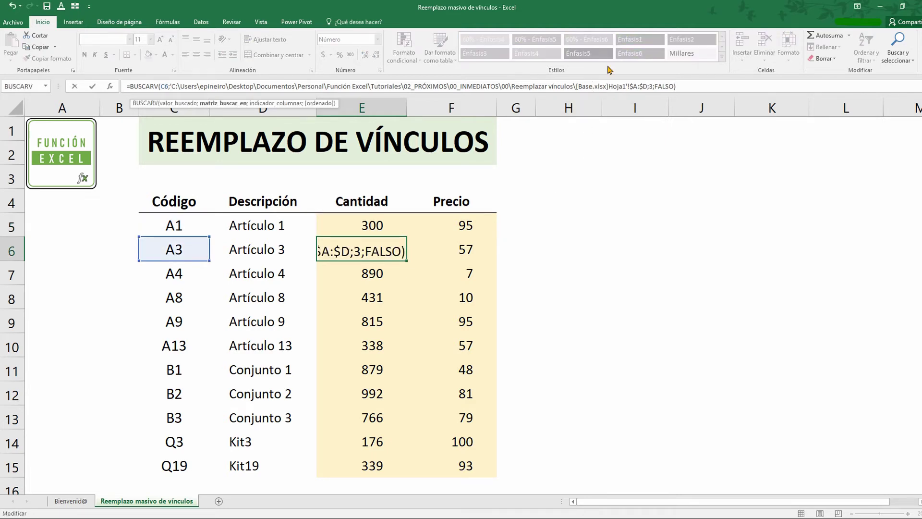
key("Return")
key("Up")
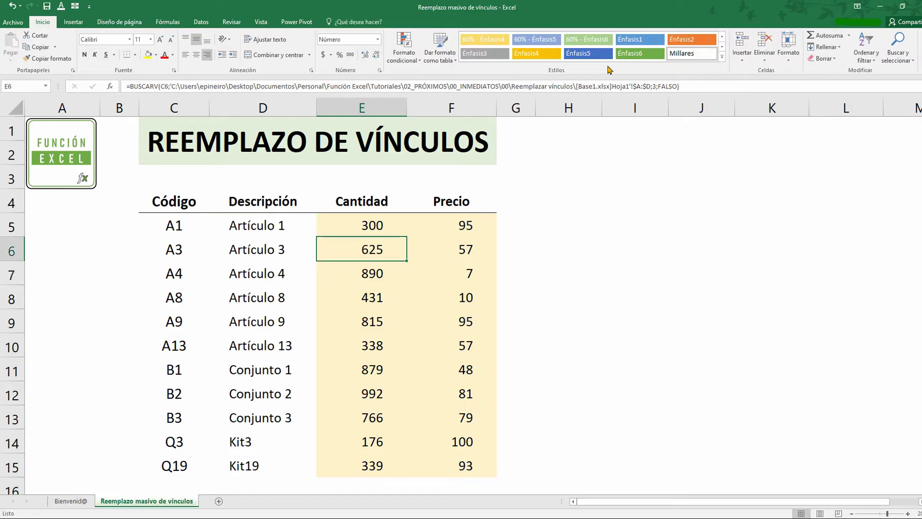
key("Up")
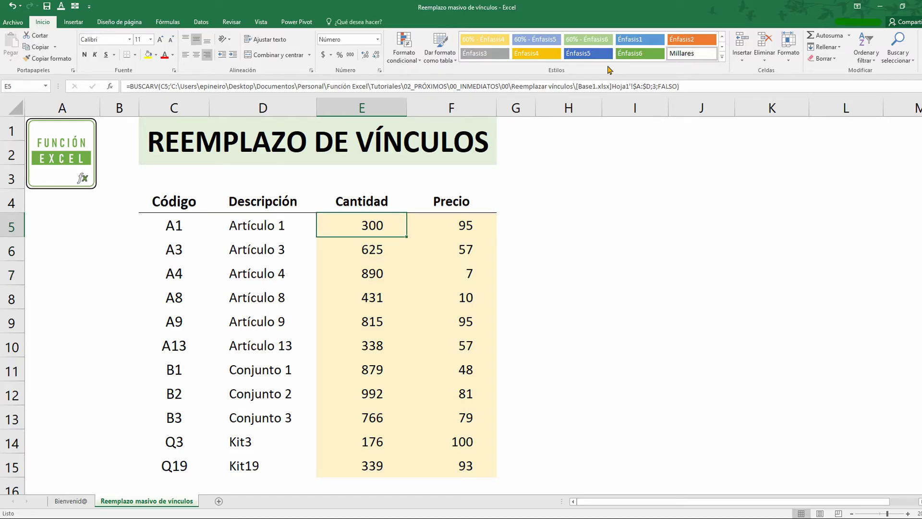
left_click(380, 465)
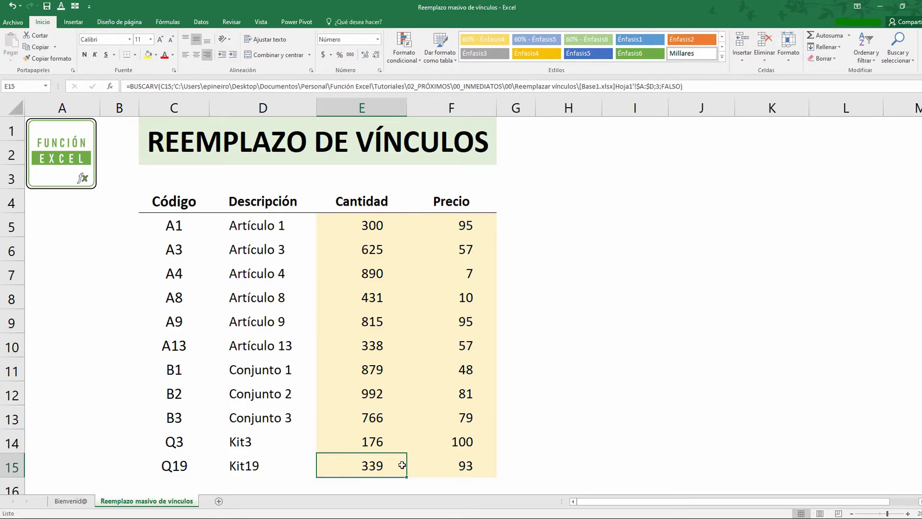
left_click(451, 459)
left_click(446, 224)
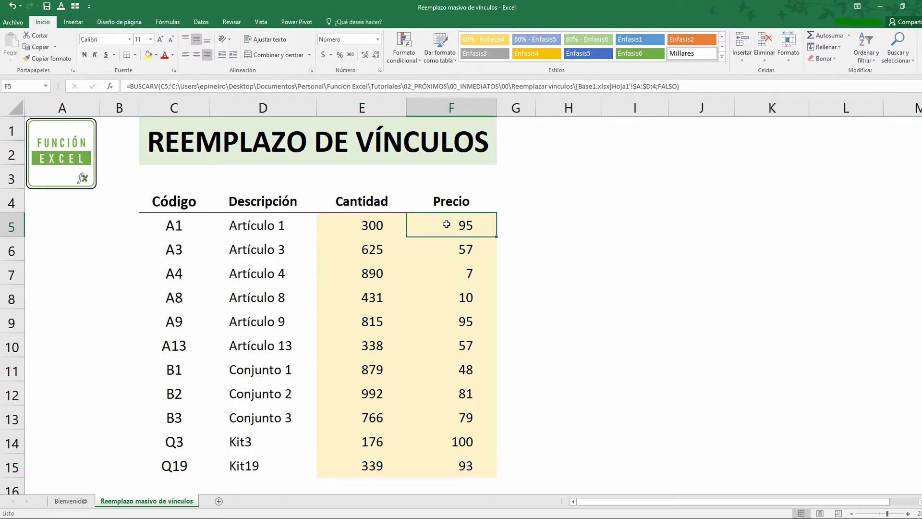
Step: Open Datos > Editar vínculos, reopen the dialog, and select the Base1.xlsx link
left_click(200, 22)
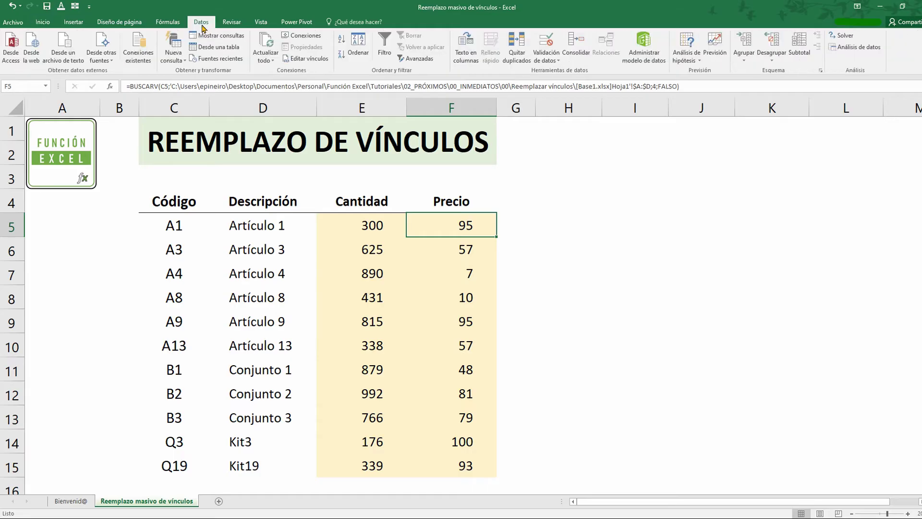
left_click(307, 58)
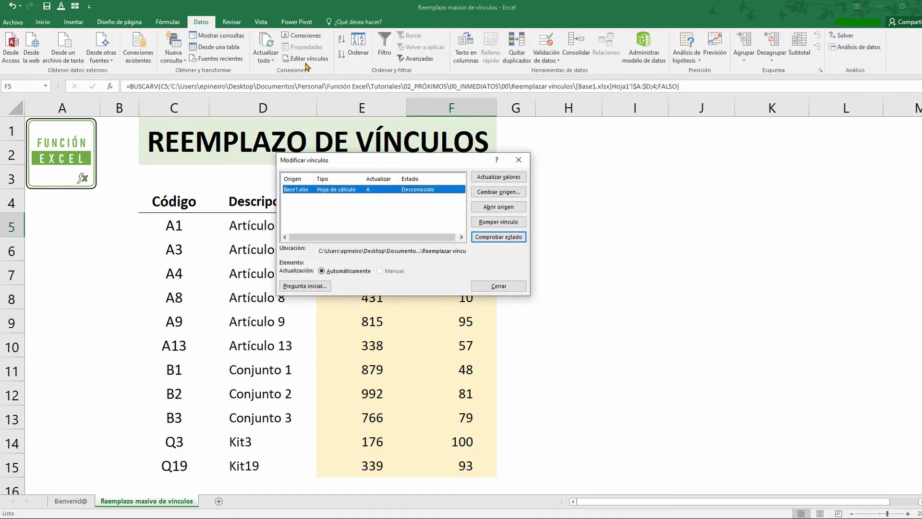
left_click_drag(364, 162, 346, 151)
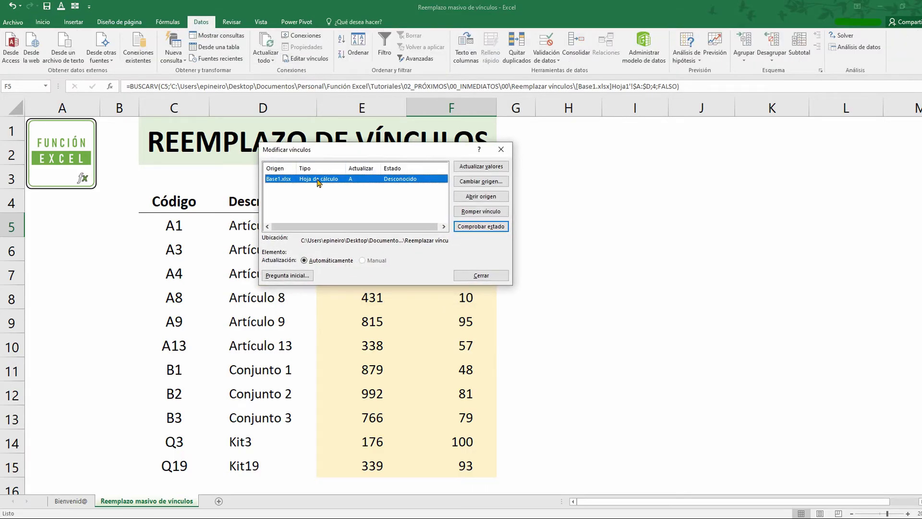
key("Escape")
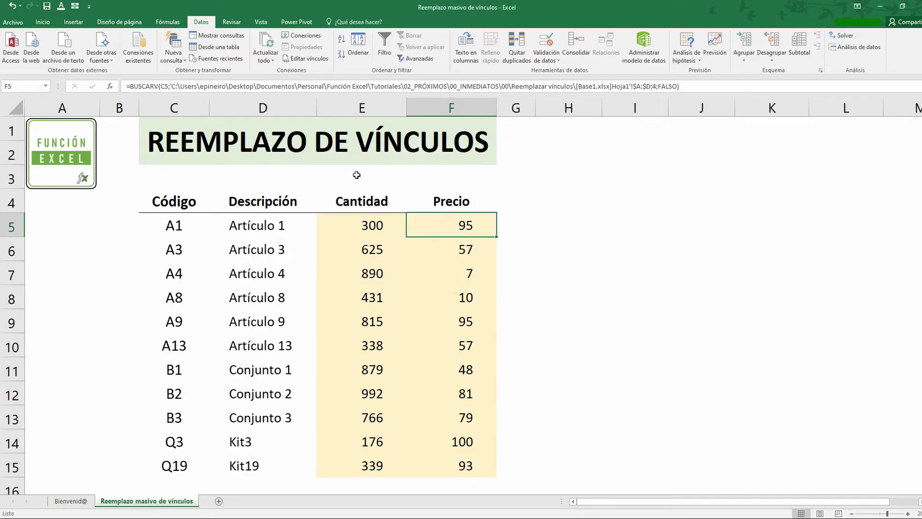
left_click(302, 59)
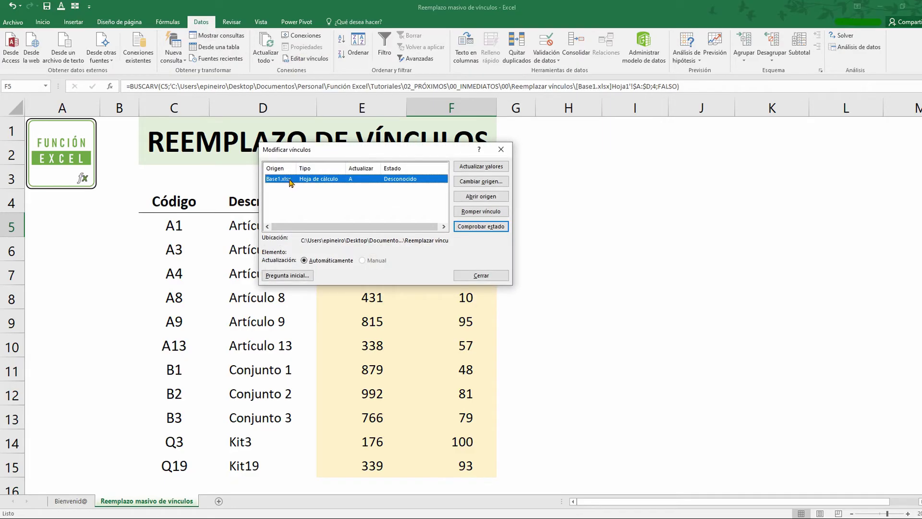
left_click(295, 193)
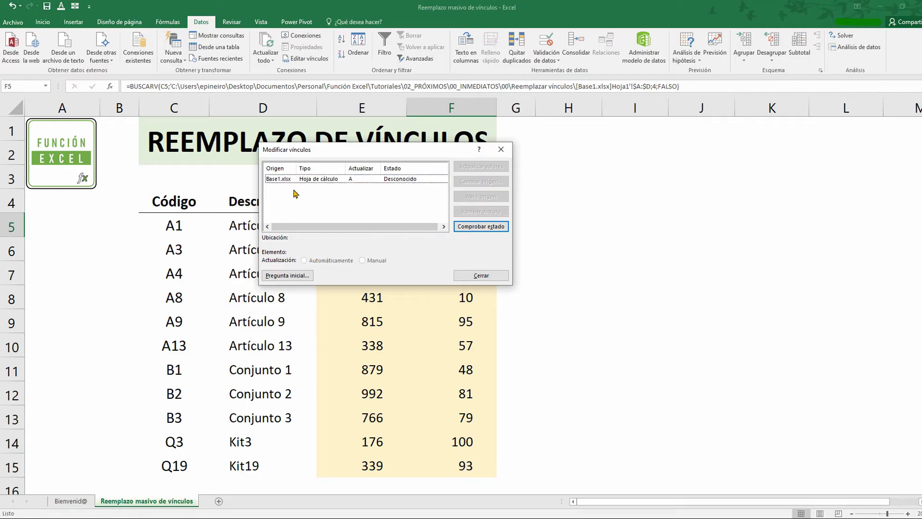
left_click(294, 181)
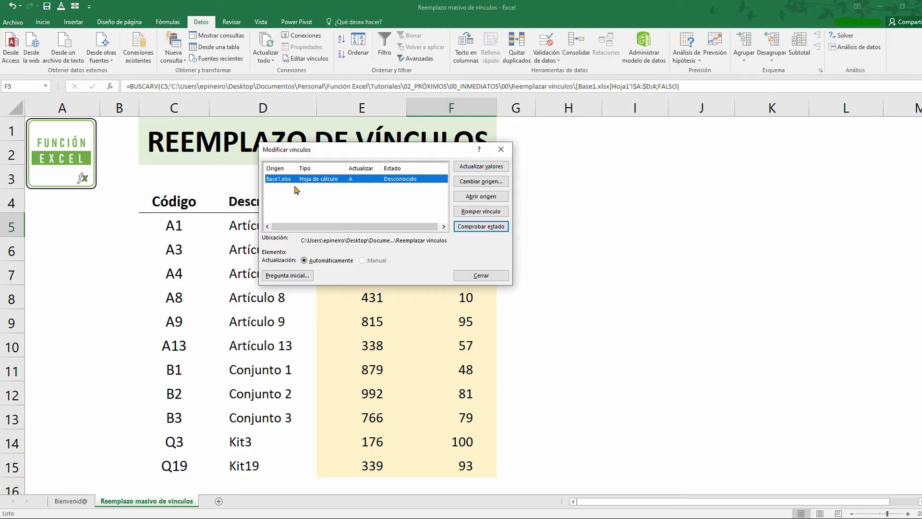
Step: Change the link source to Base2.xlsx and move the Modificar vínculos dialog aside to view the table
left_click(479, 183)
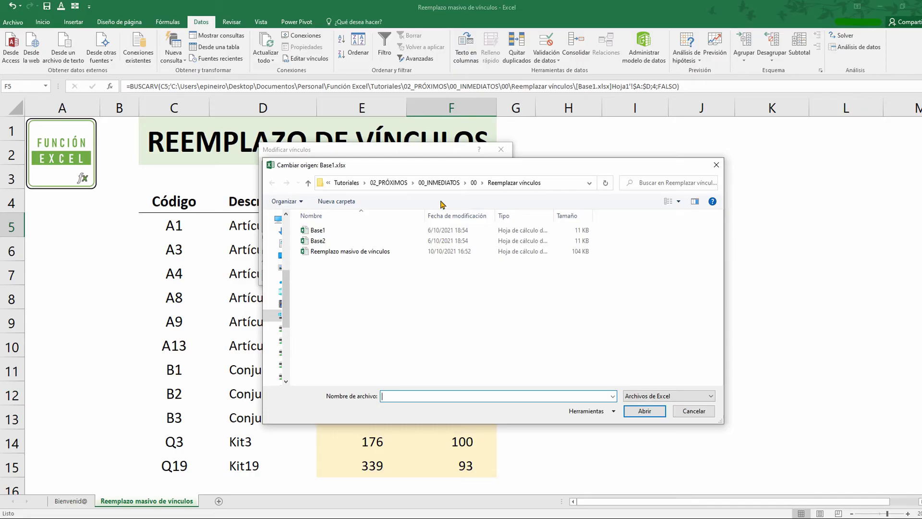
double_click(319, 242)
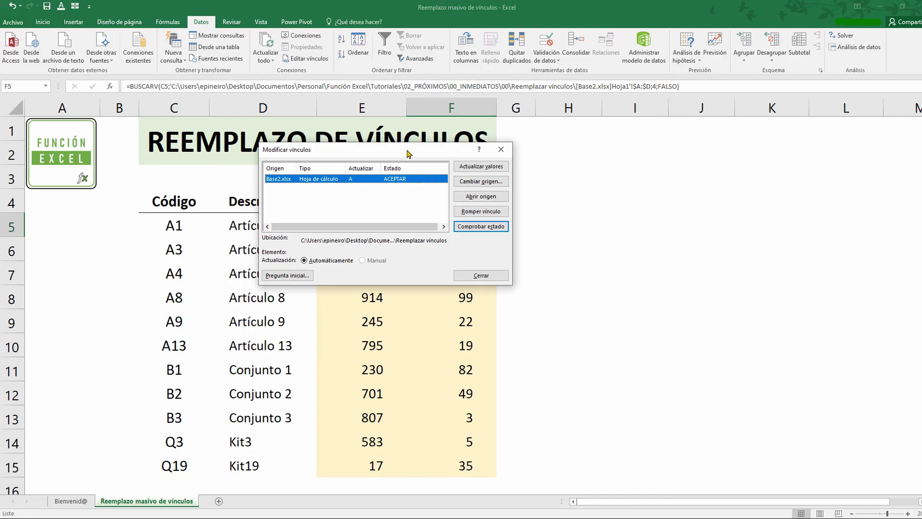
mouse_move(411, 155)
left_mouse_down()
mouse_move(616, 164)
mouse_move(652, 152)
left_mouse_up()
Step: Change the link source back to Base1.xlsx, then to Base2.xlsx again, and close Modificar vínculos
left_click(727, 178)
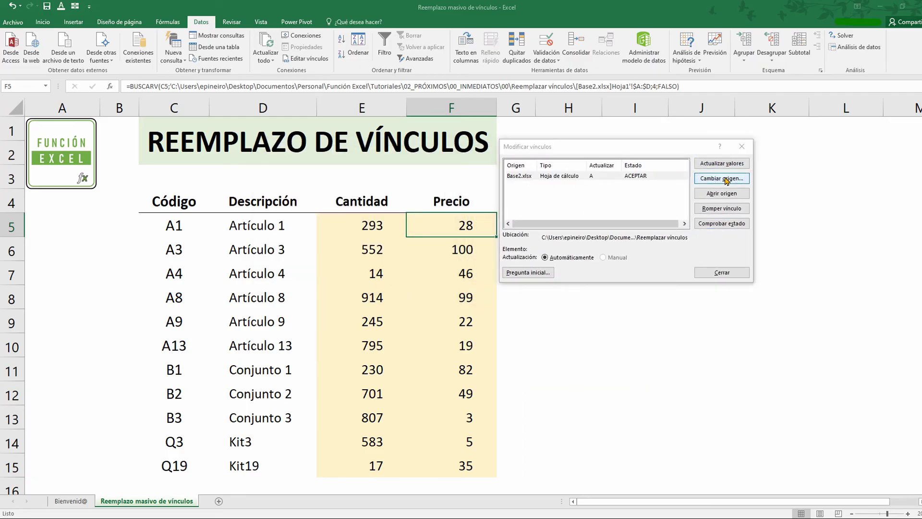
double_click(526, 227)
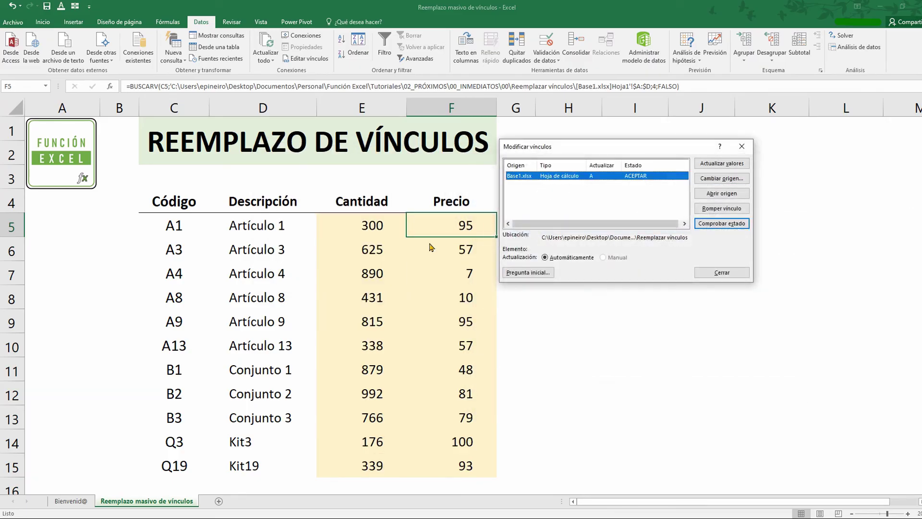
left_click(722, 178)
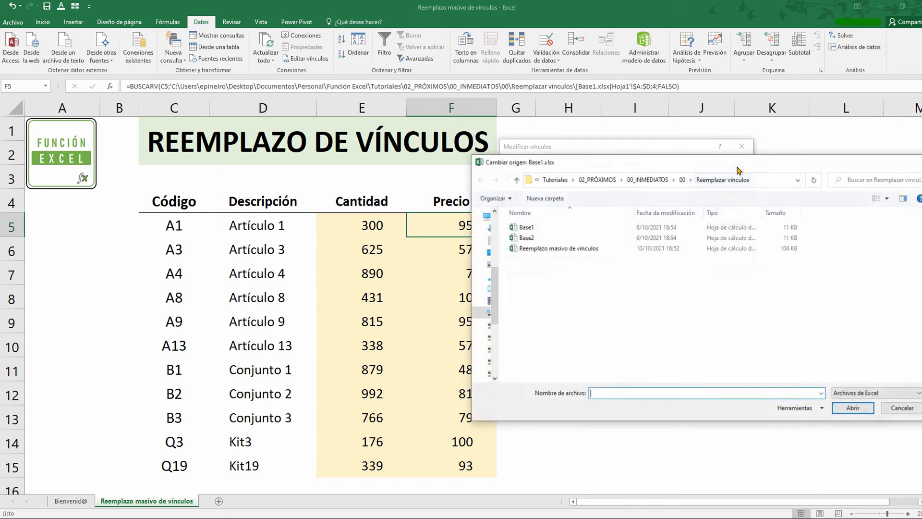
double_click(531, 238)
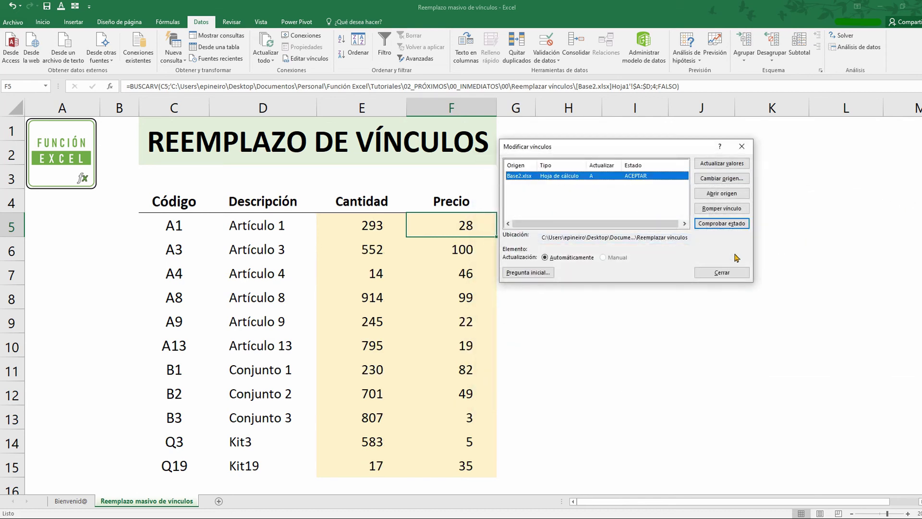
left_click(728, 275)
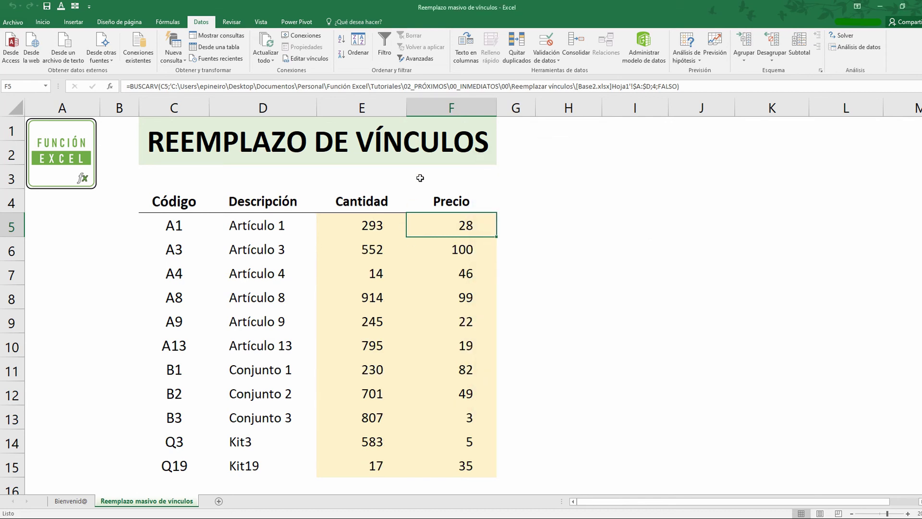